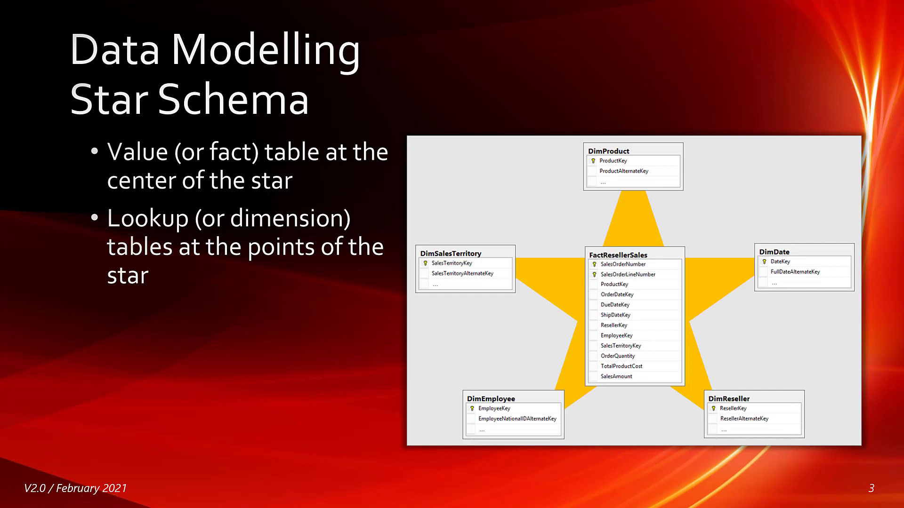
Switch from the PowerPoint slideshow to the Power BI Desktop Data Modelling report
{"action": "key", "text": "alt+Tab"}
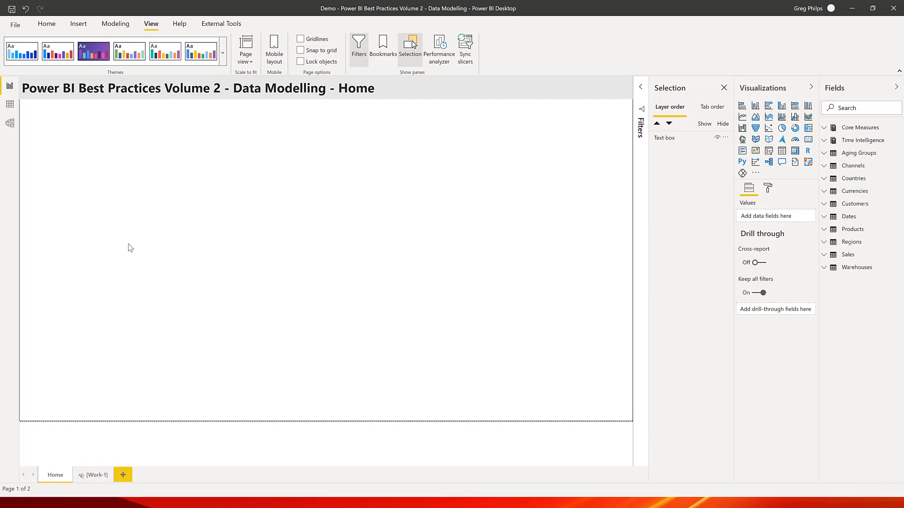
Collapse the Selection, Visualizations and Fields panes on the report page
{"action": "left_click", "coordinate": [11, 123]}
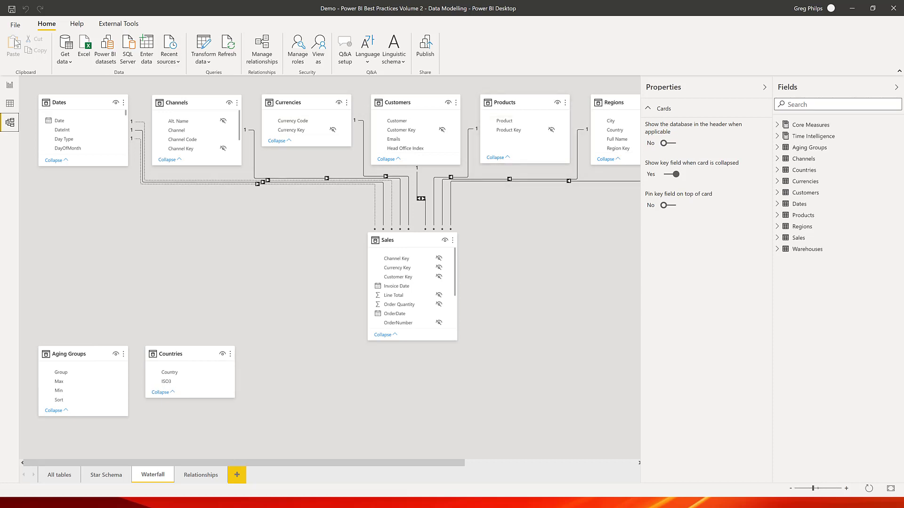
{"action": "left_click", "coordinate": [9, 87]}
{"action": "left_click", "coordinate": [680, 87]}
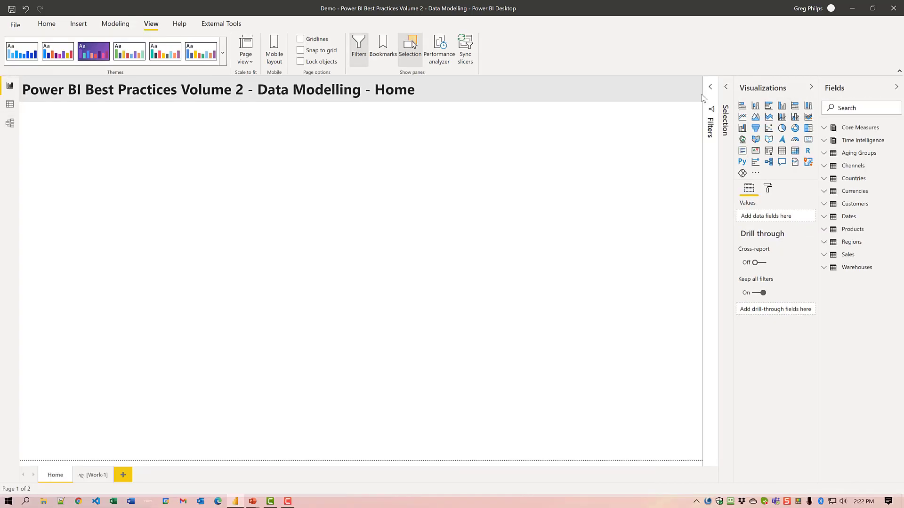
{"action": "left_click", "coordinate": [764, 90]}
{"action": "left_click", "coordinate": [839, 91]}
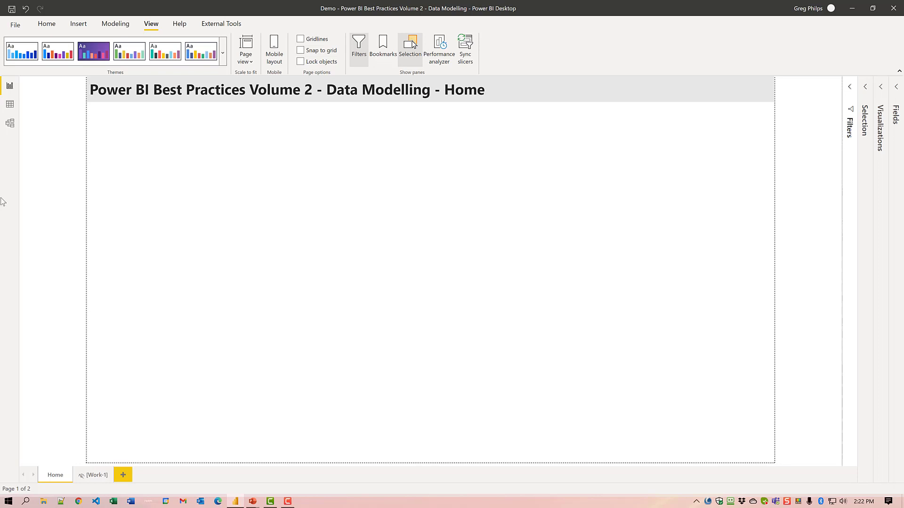
Show the Star Schema diagram in Model view with the Properties and Fields panes collapsed
{"action": "left_click", "coordinate": [9, 123]}
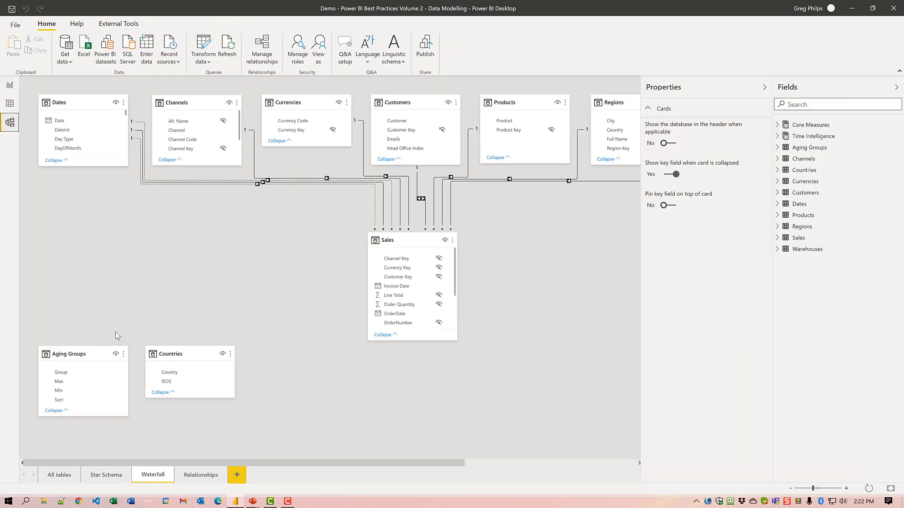
{"action": "left_click", "coordinate": [105, 475]}
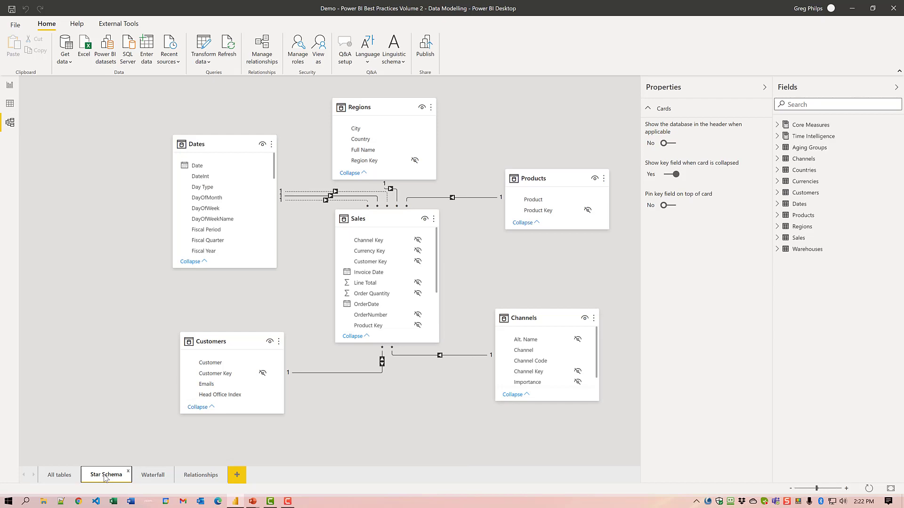
{"action": "left_click", "coordinate": [765, 87]}
{"action": "left_click", "coordinate": [882, 87]}
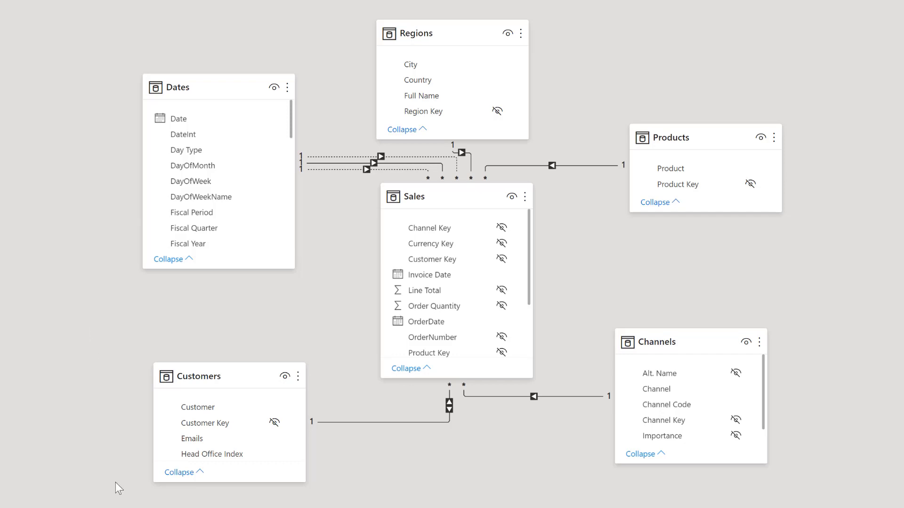
Return to the slideshow at slide 6, 'Layout (3/3) – Supporting Tables'
{"action": "key", "text": "alt+Tab"}
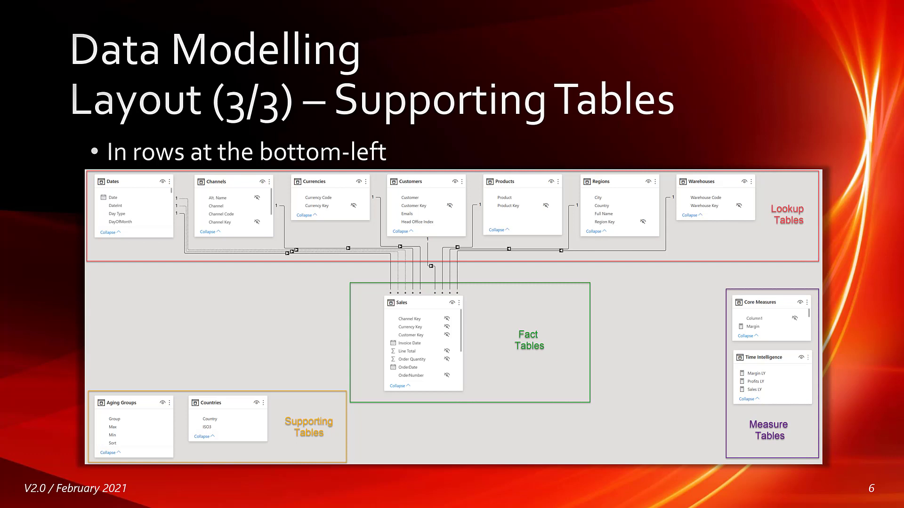
Advance the slideshow to slide 7, 'Relationships (1/4)'
{"action": "key", "text": "Right"}
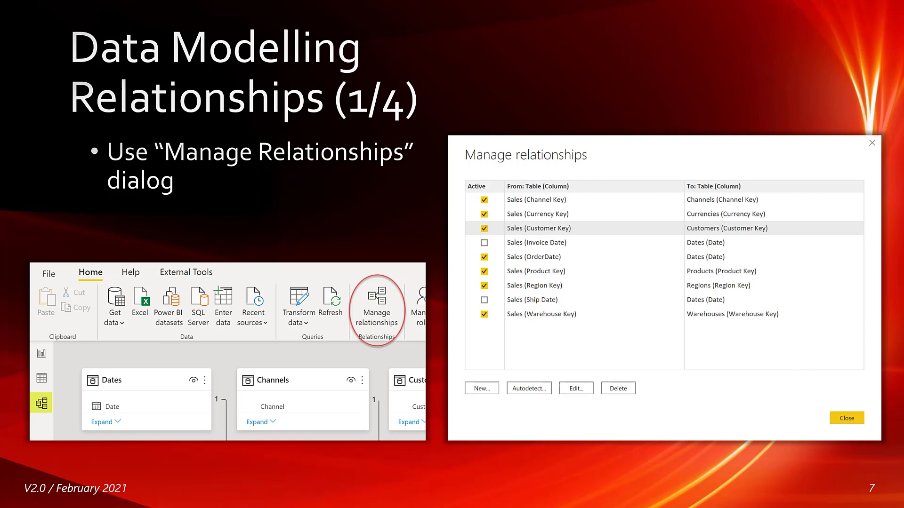
In Manage relationships, deactivate Sales (Invoice Date) and activate Sales (OrderDate) to Dates
{"action": "key", "text": "alt+Tab"}
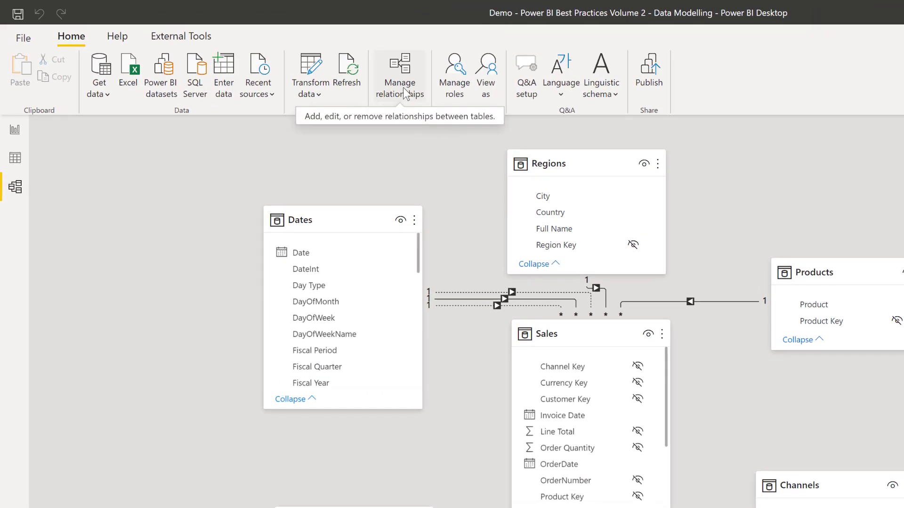
{"action": "left_click", "coordinate": [403, 86]}
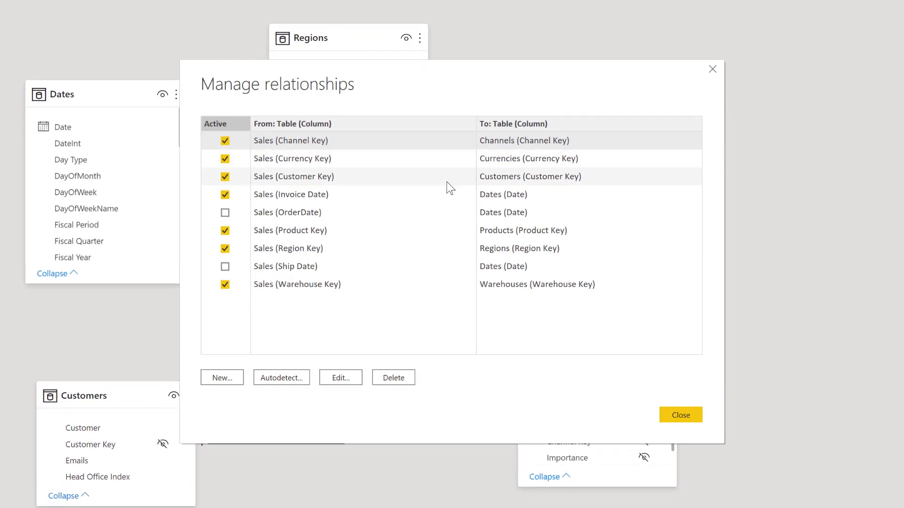
{"action": "left_click", "coordinate": [225, 213]}
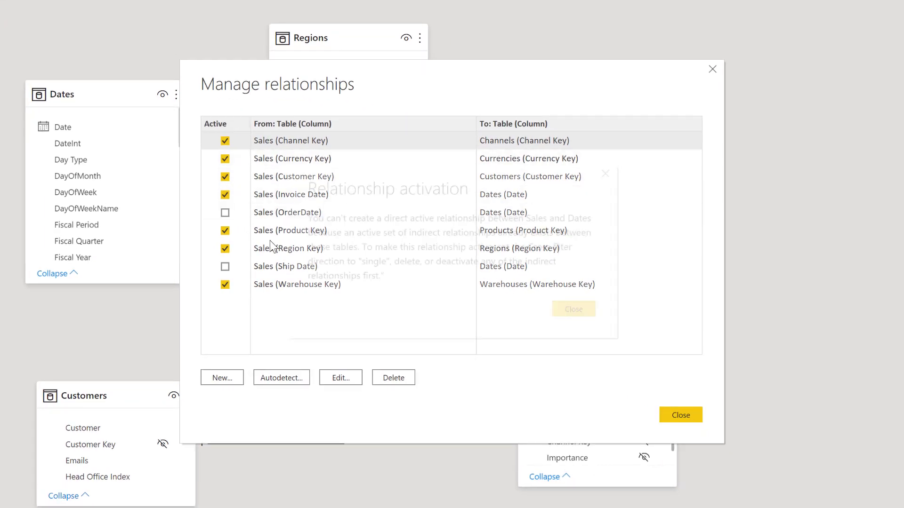
{"action": "left_click", "coordinate": [575, 309]}
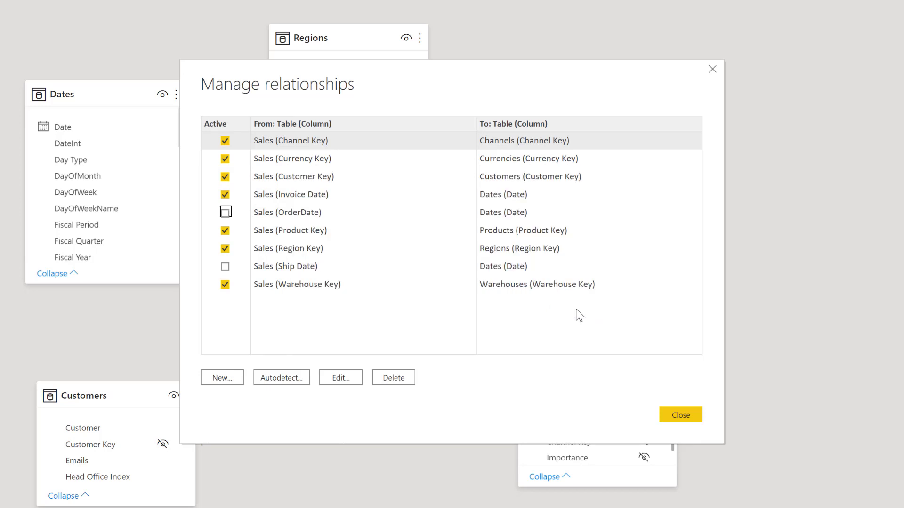
{"action": "left_click", "coordinate": [225, 195]}
{"action": "left_click", "coordinate": [225, 214]}
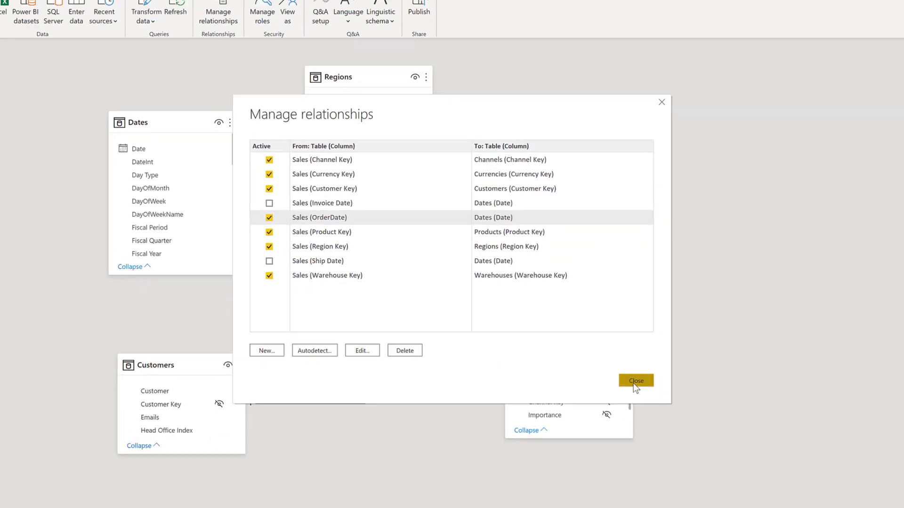
{"action": "left_click", "coordinate": [678, 416]}
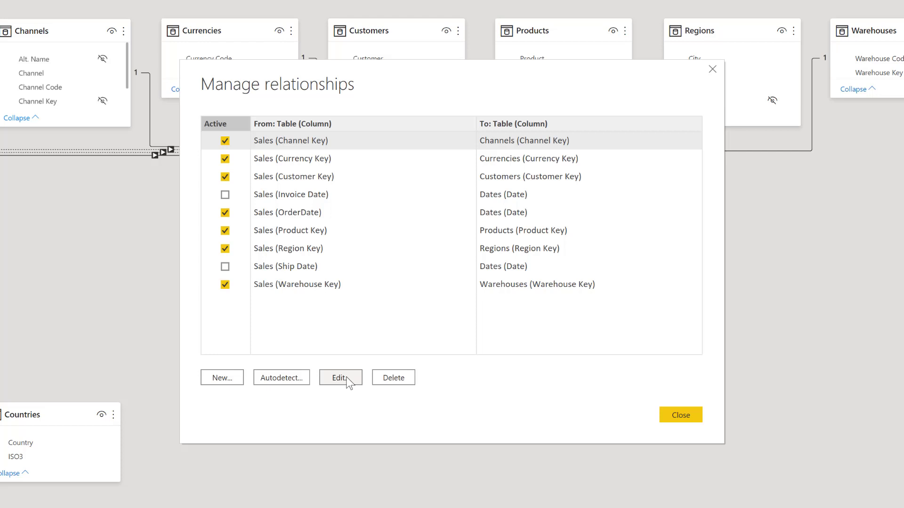
Open the Sales Channel Key–Channels relationship and review its many-to-one cardinality and Single cross filter
{"action": "left_click", "coordinate": [344, 377]}
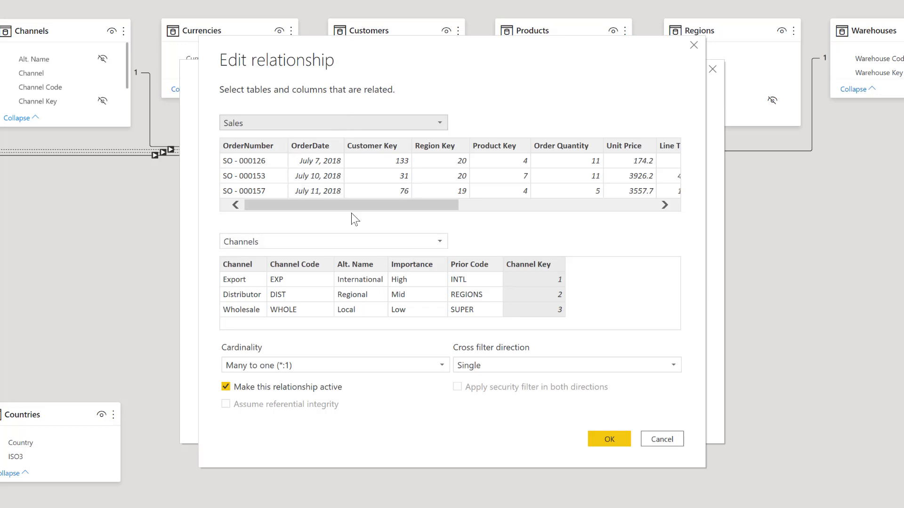
{"action": "left_click_drag", "start_coordinate": [428, 205], "coordinate": [648, 219]}
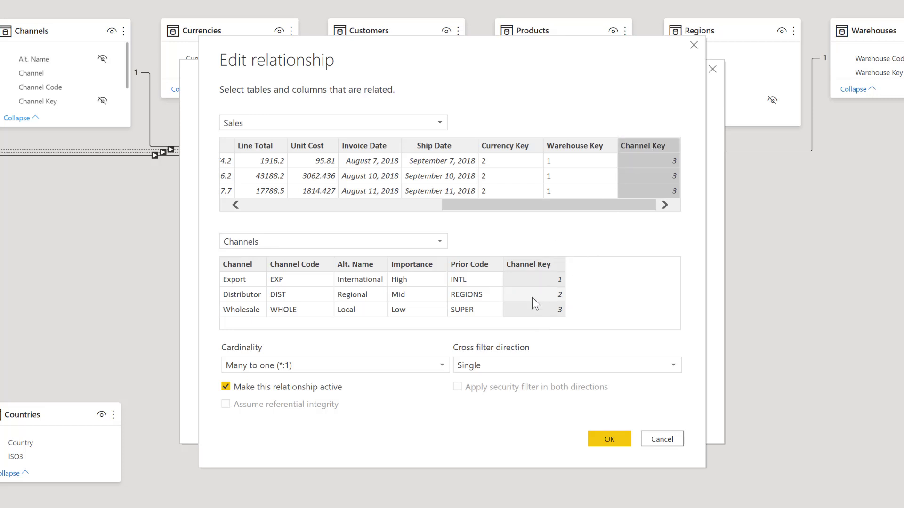
{"action": "left_click", "coordinate": [443, 367]}
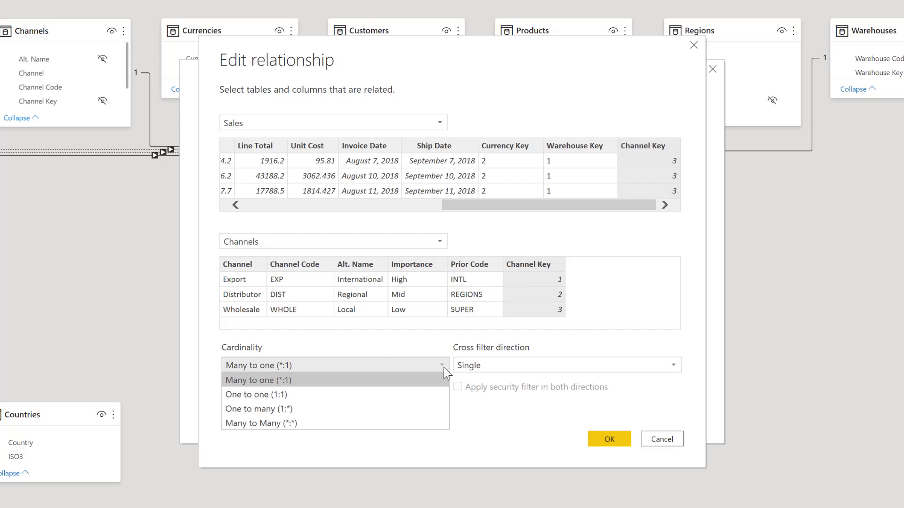
{"action": "left_click", "coordinate": [486, 335]}
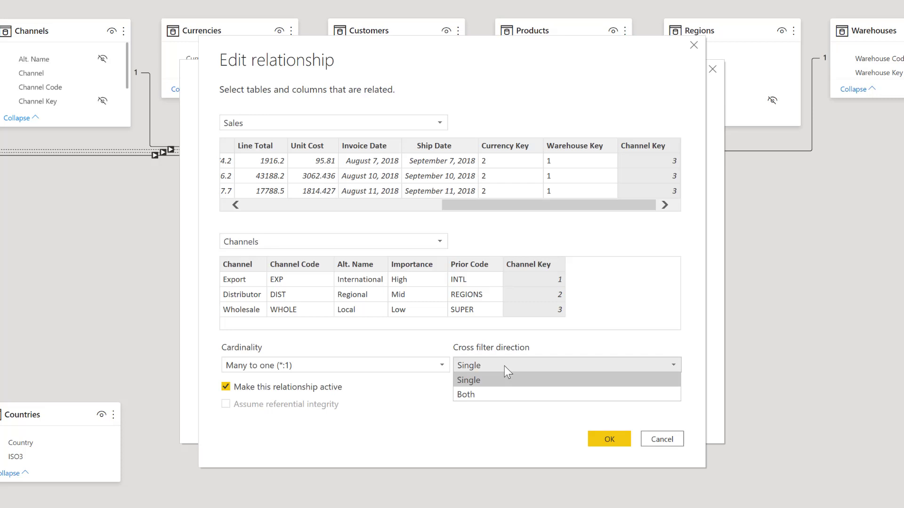
{"action": "left_click", "coordinate": [504, 365]}
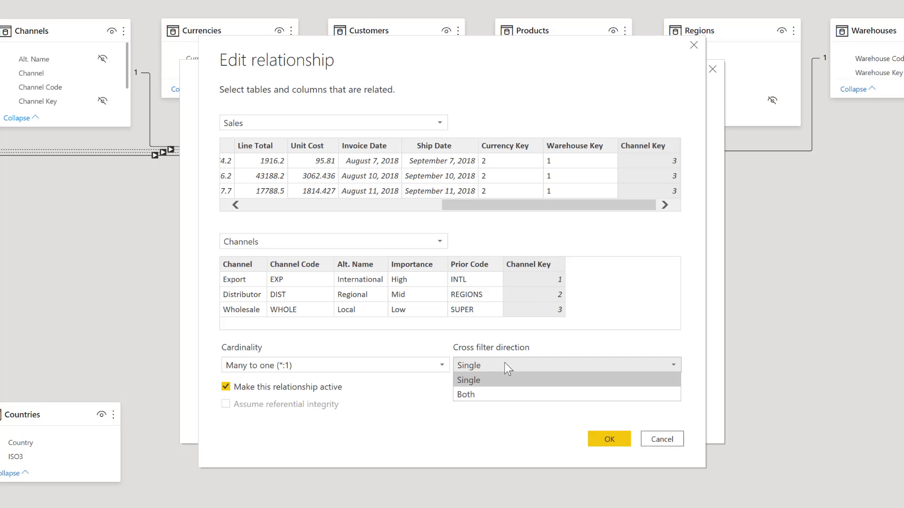
{"action": "left_click", "coordinate": [536, 335]}
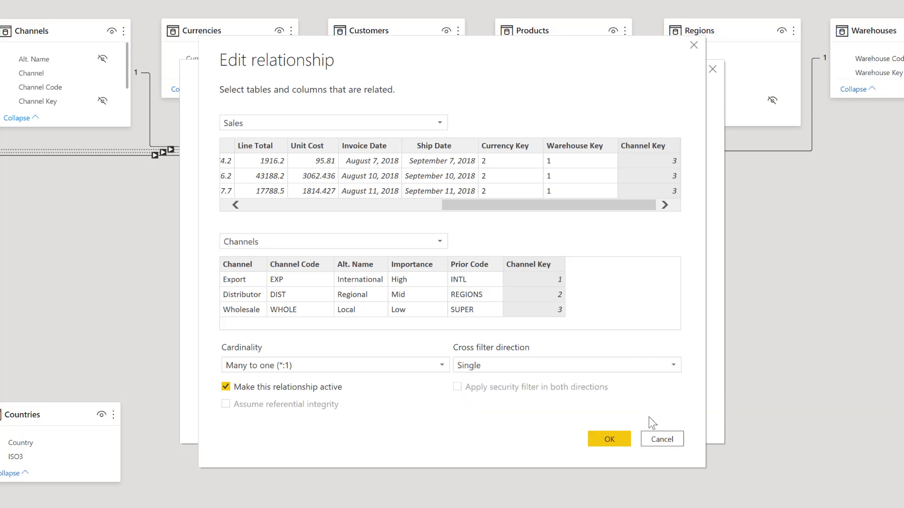
Cancel the Sales–Channels relationship edit, leaving it unchanged
{"action": "left_click", "coordinate": [668, 440]}
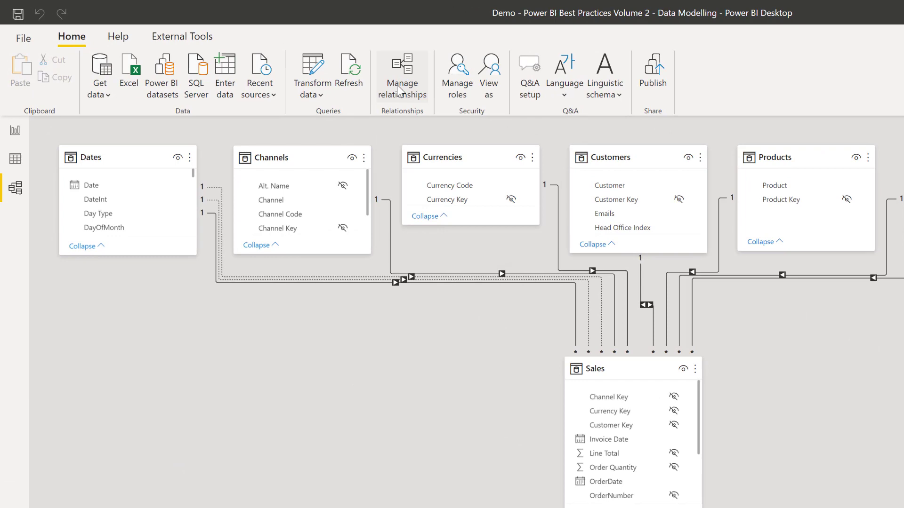
Reactivate Sales (Invoice Date) to Dates in place of OrderDate, then go back to Report view
{"action": "left_click", "coordinate": [398, 89]}
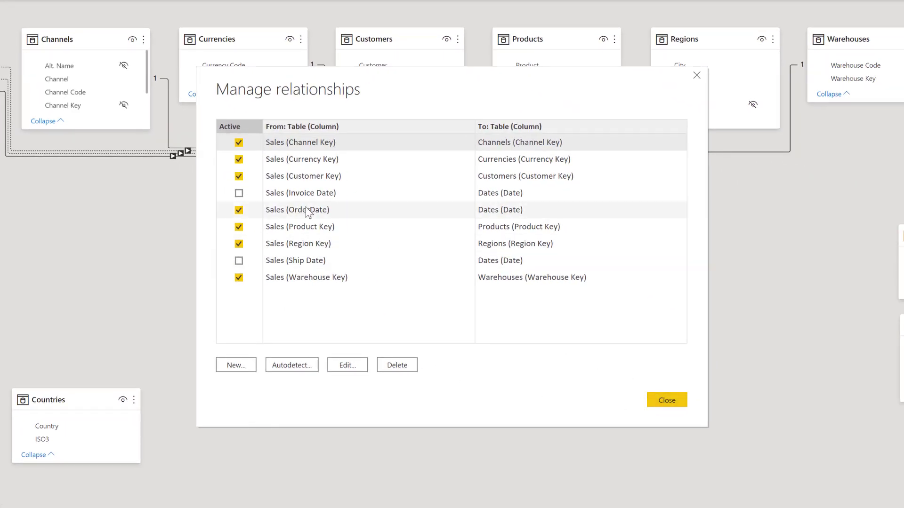
{"action": "left_click", "coordinate": [239, 193]}
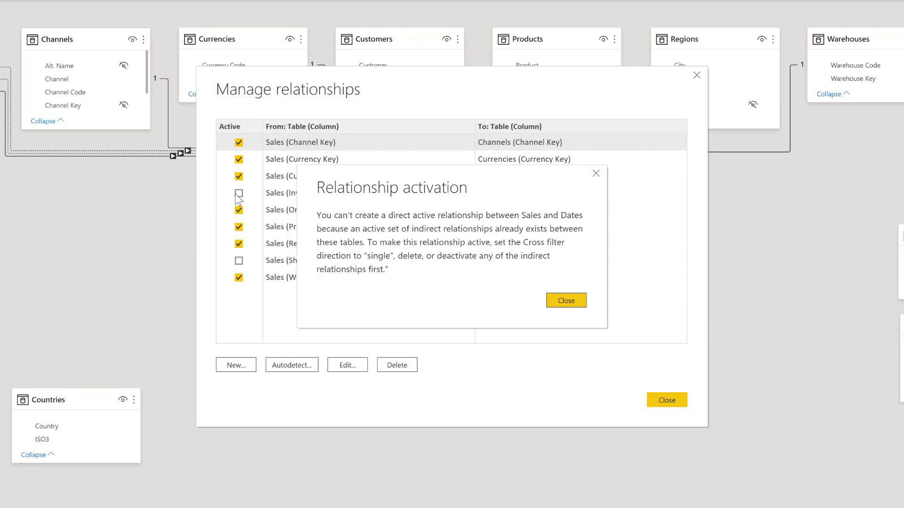
{"action": "left_click", "coordinate": [561, 301]}
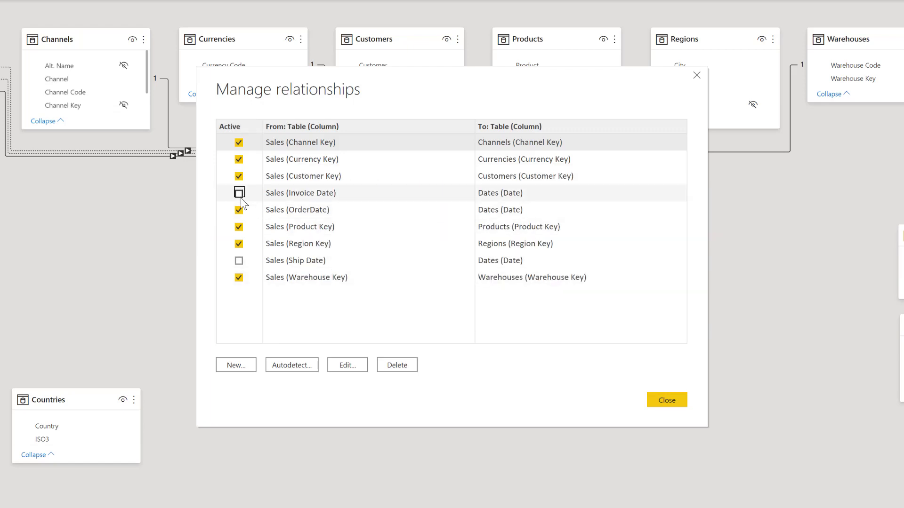
{"action": "left_click", "coordinate": [239, 210]}
{"action": "left_click", "coordinate": [239, 193]}
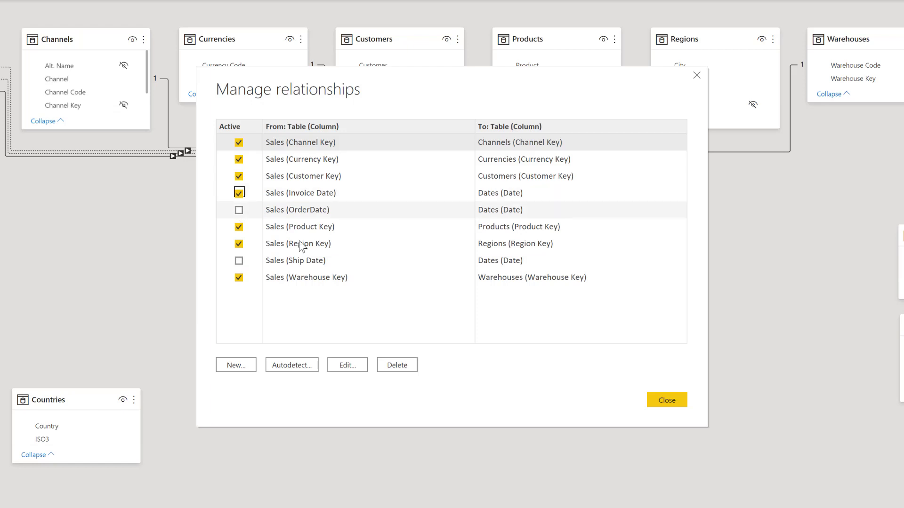
{"action": "left_click", "coordinate": [671, 401]}
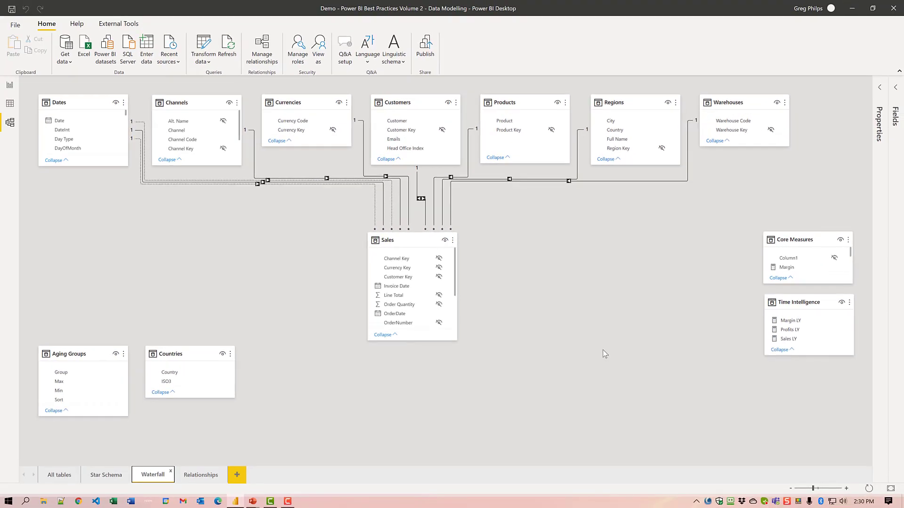
{"action": "left_click", "coordinate": [9, 86]}
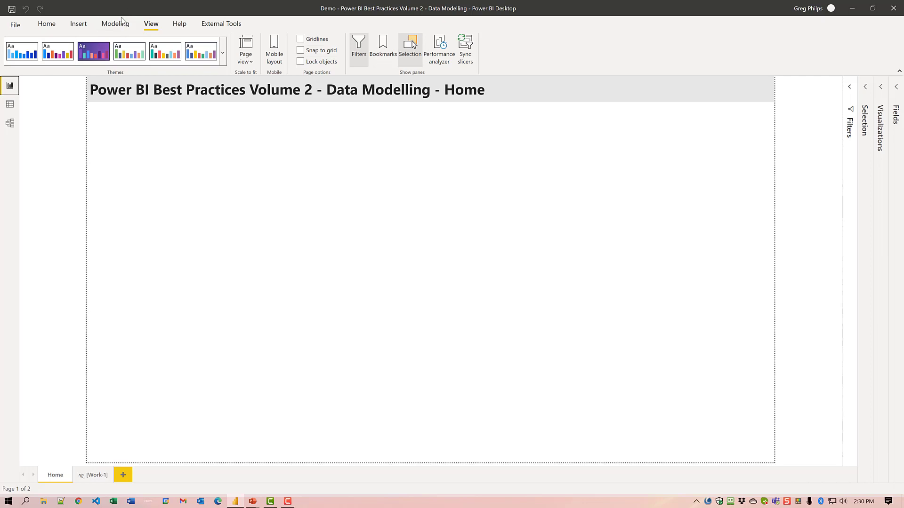
Create a new entered-data table named 'Core Measures'
{"action": "left_click", "coordinate": [47, 24]}
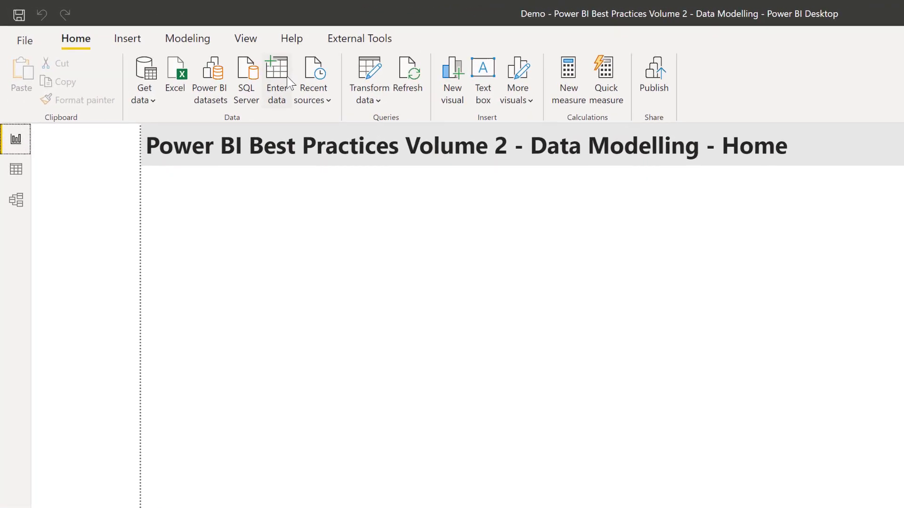
{"action": "left_click", "coordinate": [288, 83]}
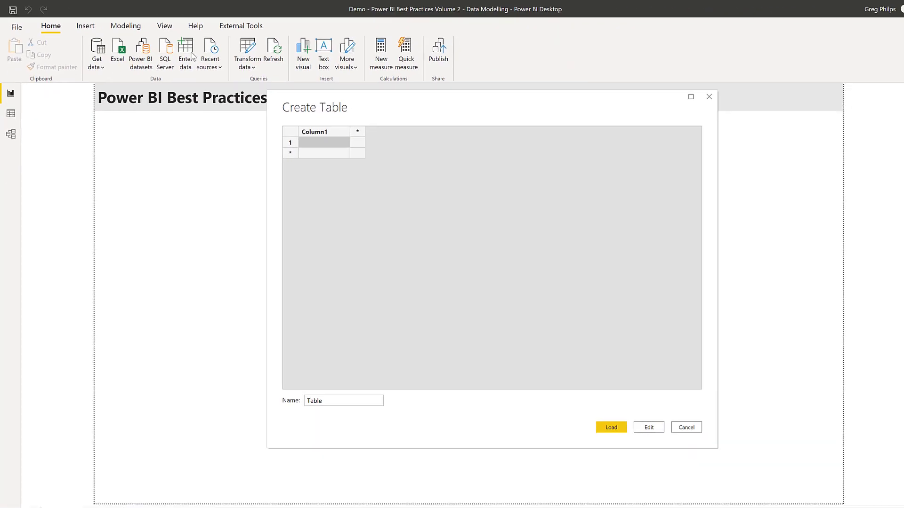
{"action": "left_click", "coordinate": [325, 402]}
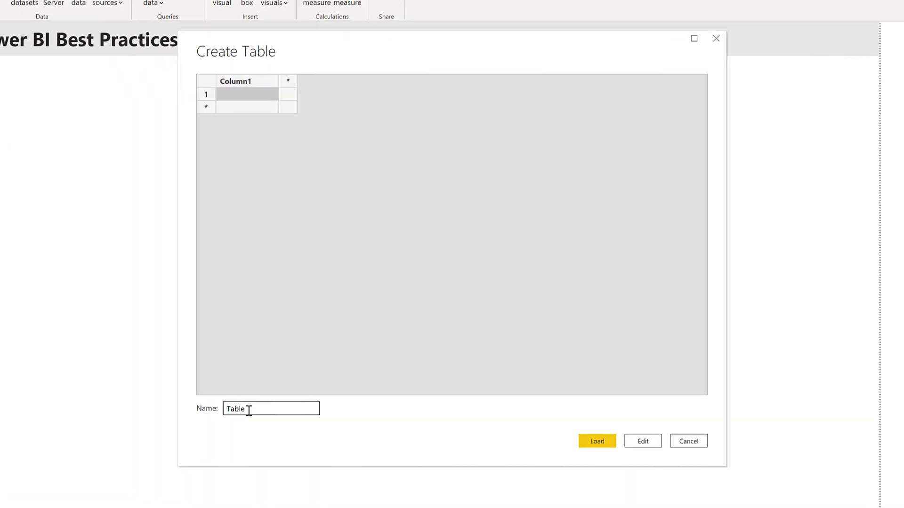
{"action": "left_click_drag", "start_coordinate": [249, 411], "coordinate": [215, 414]}
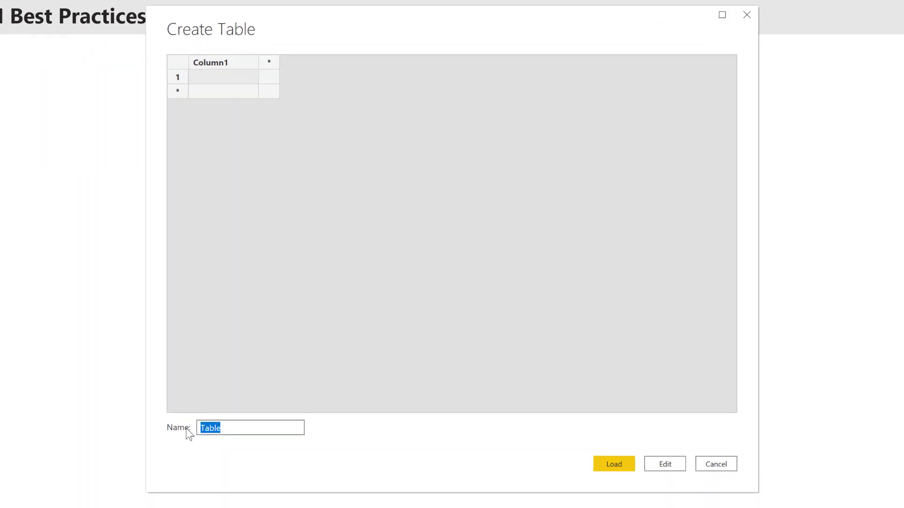
{"action": "type", "text": "Core Mea"}
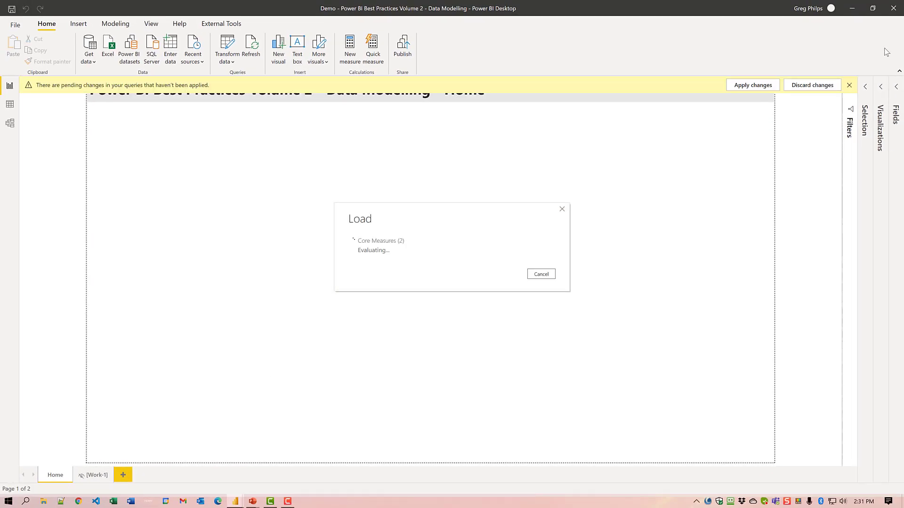
Expand the Fields pane and the Core Measures and Core Measures (2) tables to inspect them
{"action": "left_click", "coordinate": [897, 88]}
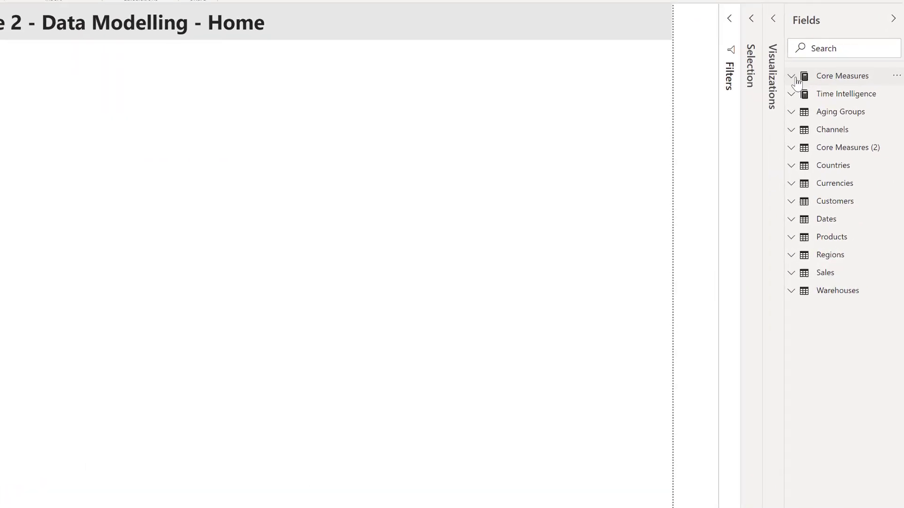
{"action": "left_click", "coordinate": [791, 75]}
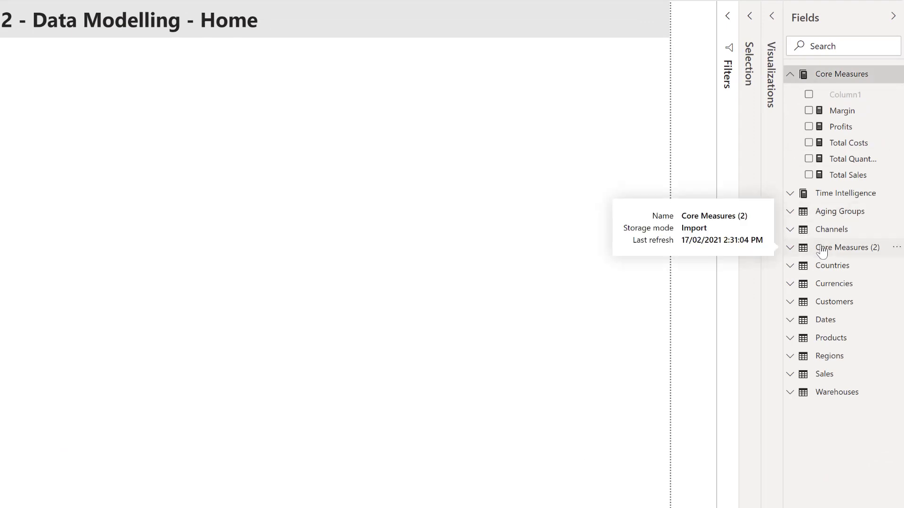
{"action": "left_click", "coordinate": [790, 249]}
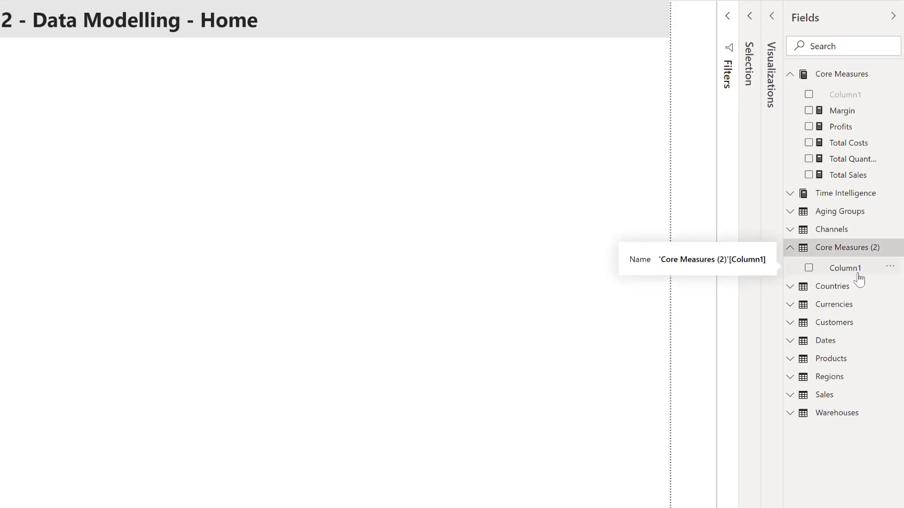
Add a measure m1=1 to the Core Measures (2) table
{"action": "right_click", "coordinate": [843, 249]}
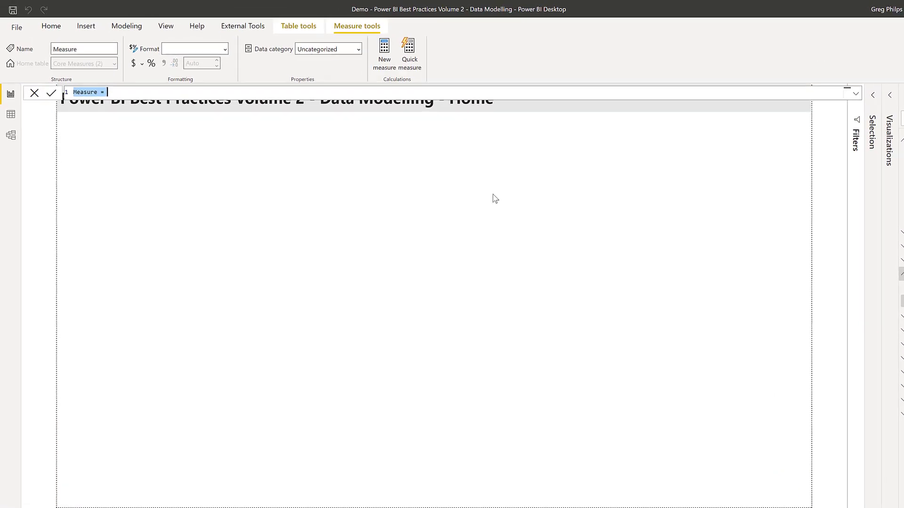
{"action": "type", "text": "m1=1"}
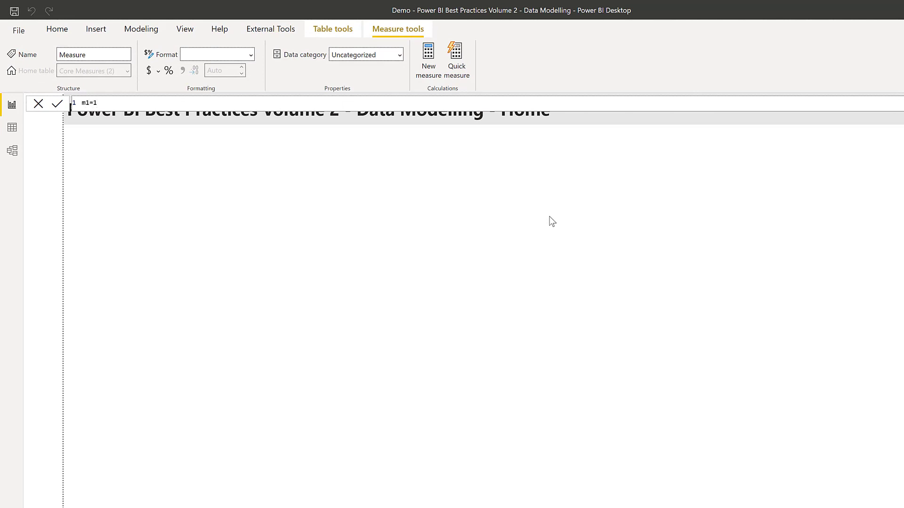
{"action": "key", "text": "Return"}
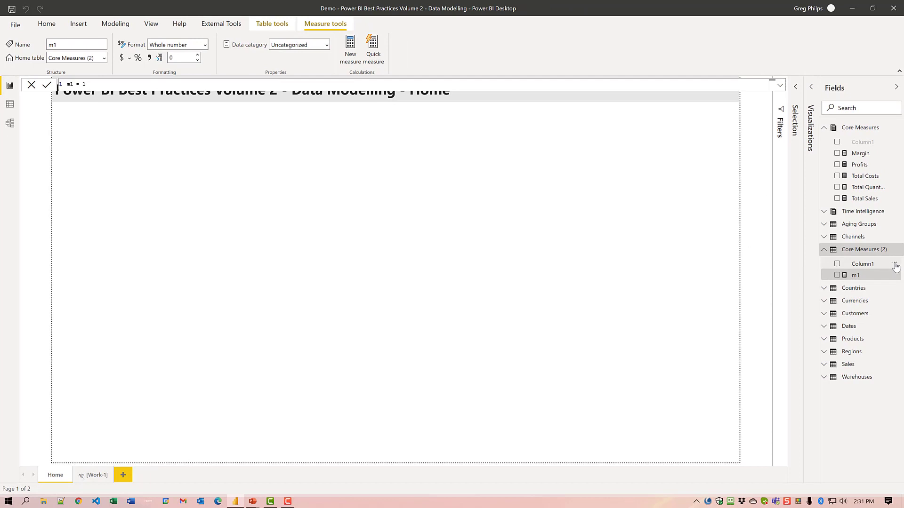
Hide Column1 in Core Measures (2) and refresh the Fields pane to see it move up
{"action": "left_click", "coordinate": [894, 266]}
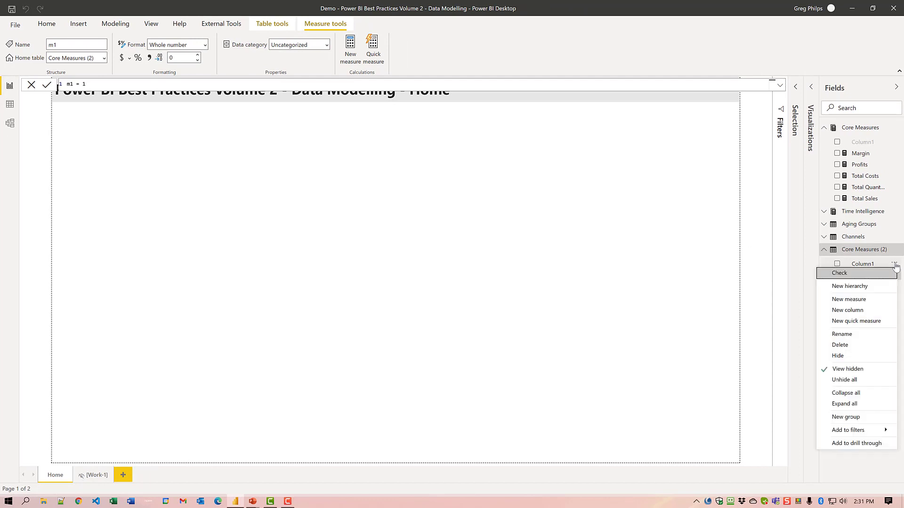
{"action": "left_click", "coordinate": [838, 357]}
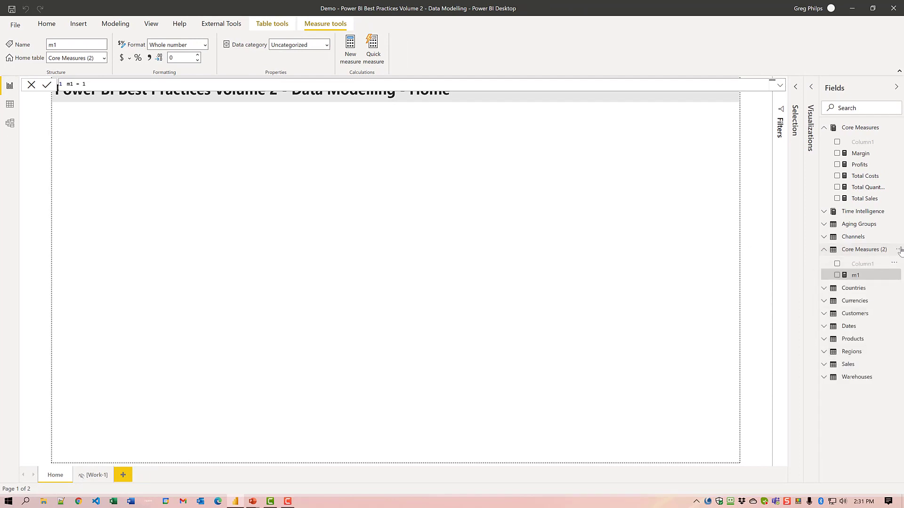
{"action": "left_click", "coordinate": [897, 90]}
{"action": "left_click", "coordinate": [896, 89]}
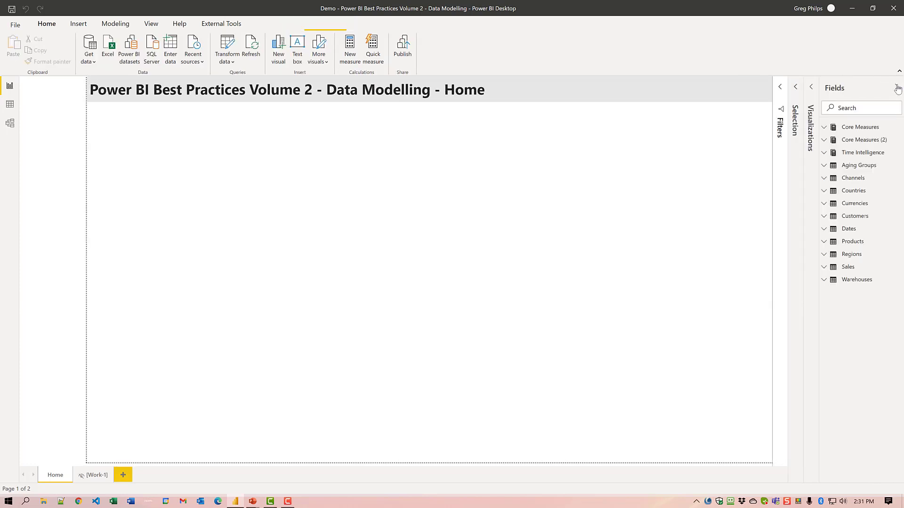
{"action": "left_click", "coordinate": [825, 141]}
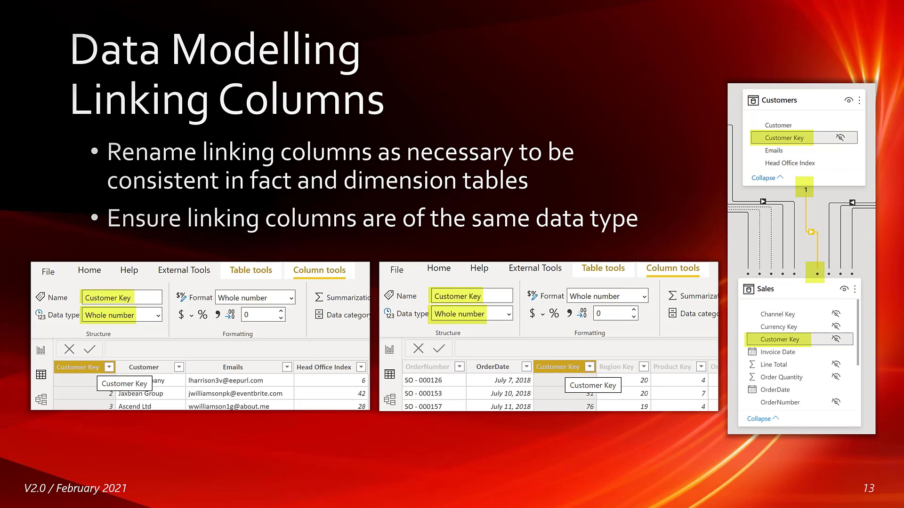
Advance the slideshow from the Linking Columns slide to the Column Visibility slide
{"action": "key", "text": "Right"}
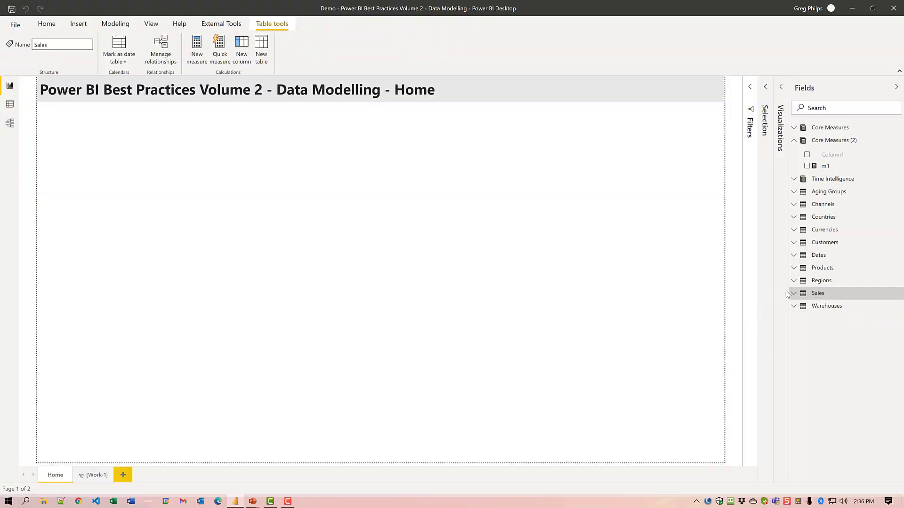
Turn off View hidden so Sales lists only Invoice Date, OrderDate and Ship Date
{"action": "left_click", "coordinate": [793, 294]}
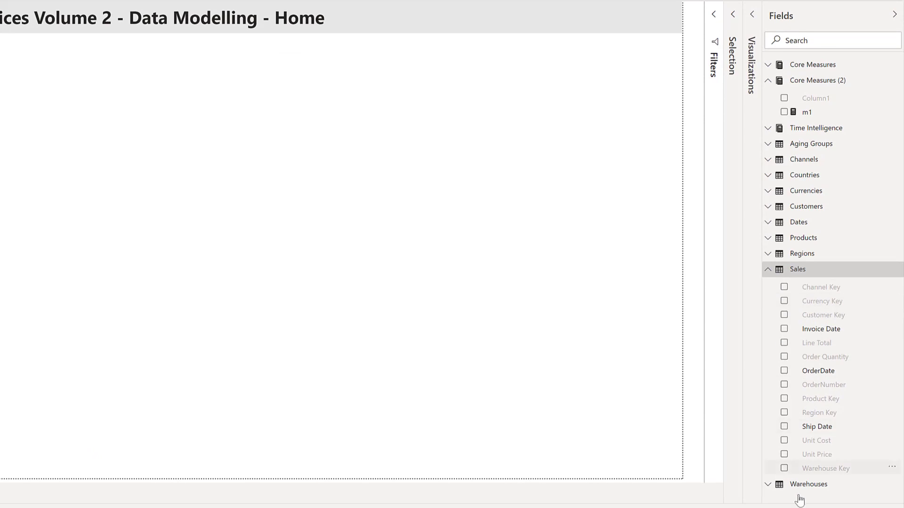
{"action": "right_click", "coordinate": [855, 498]}
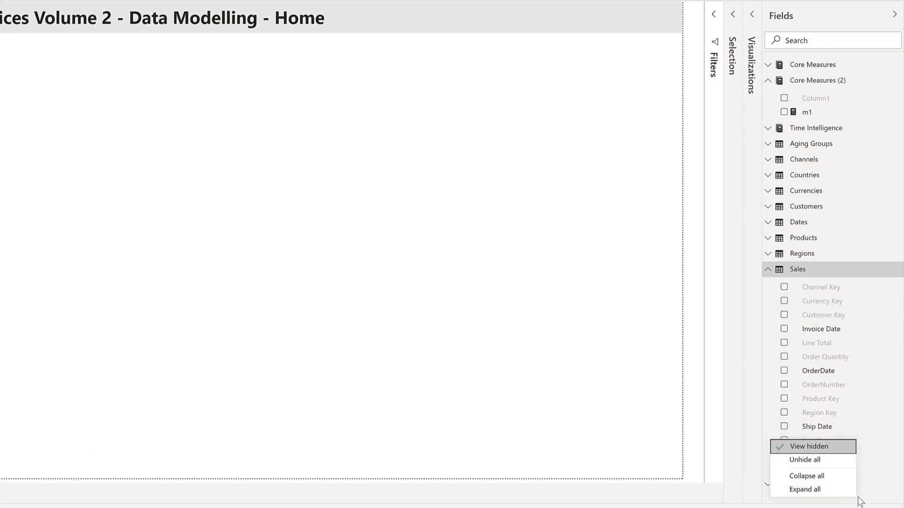
{"action": "left_click", "coordinate": [825, 448]}
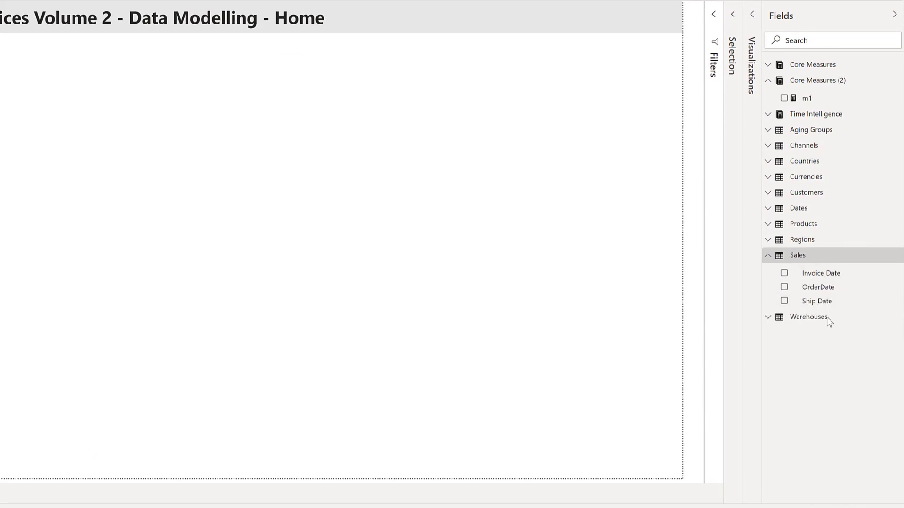
{"action": "left_click", "coordinate": [768, 256]}
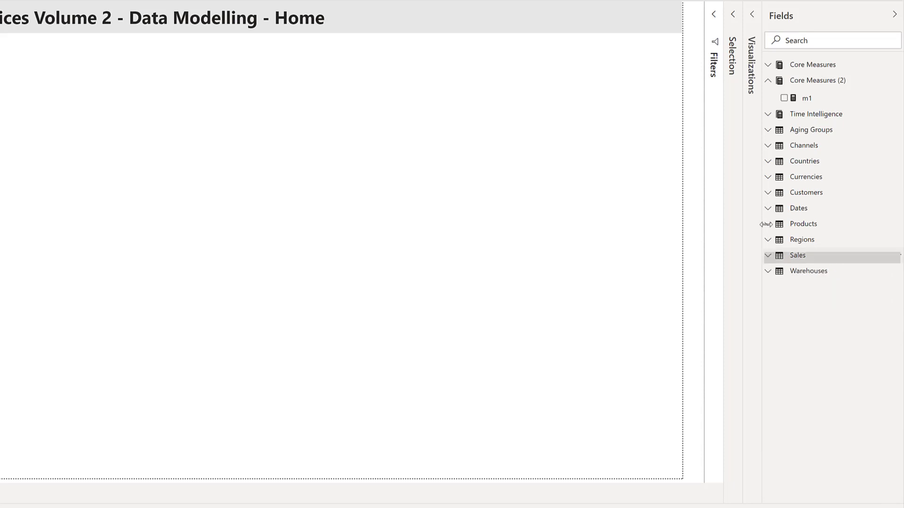
Hide the Max column of Aging Groups, then show hidden fields again
{"action": "left_click", "coordinate": [768, 131]}
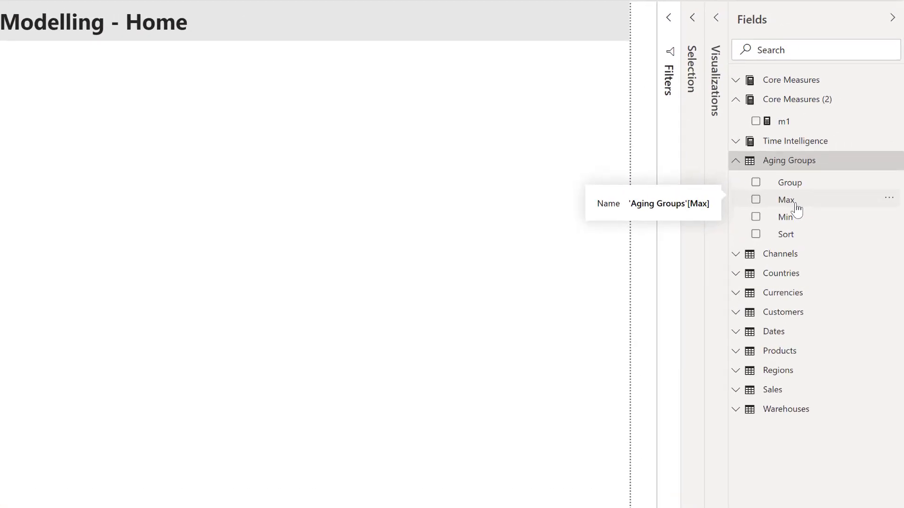
{"action": "right_click", "coordinate": [797, 209]}
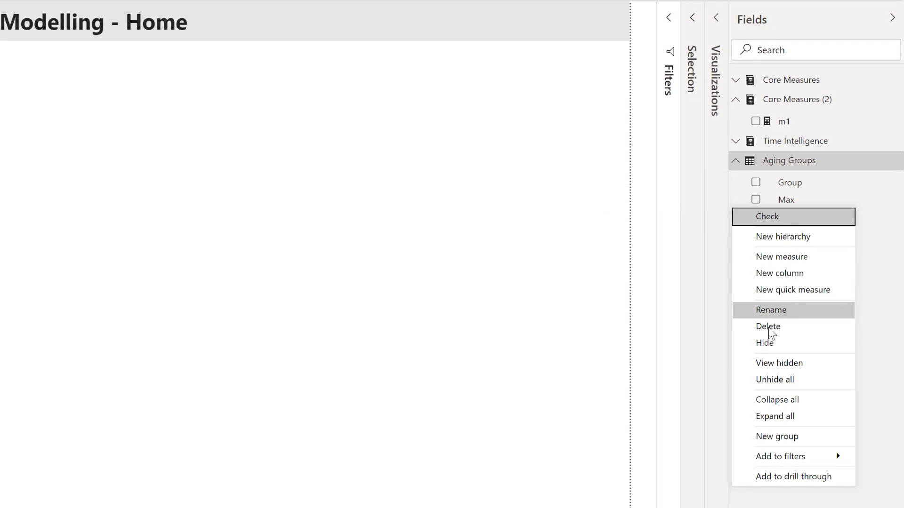
{"action": "left_click", "coordinate": [765, 343]}
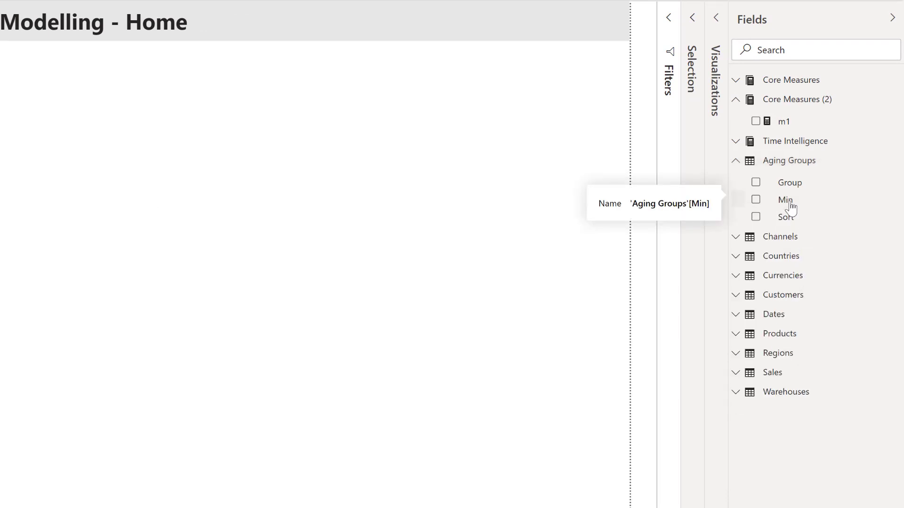
{"action": "right_click", "coordinate": [784, 453]}
{"action": "left_click", "coordinate": [796, 459]}
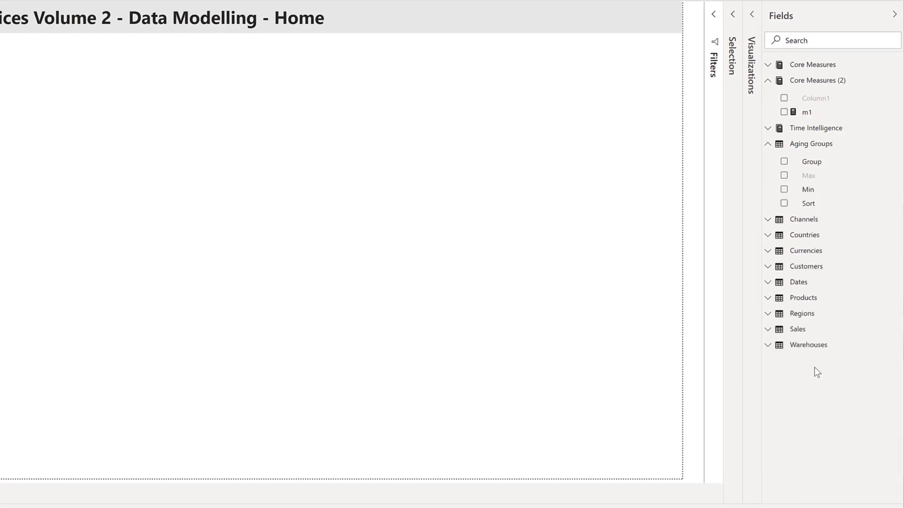
Hide the Min and Sort columns and turn View hidden off, leaving only Group
{"action": "right_click", "coordinate": [813, 190]}
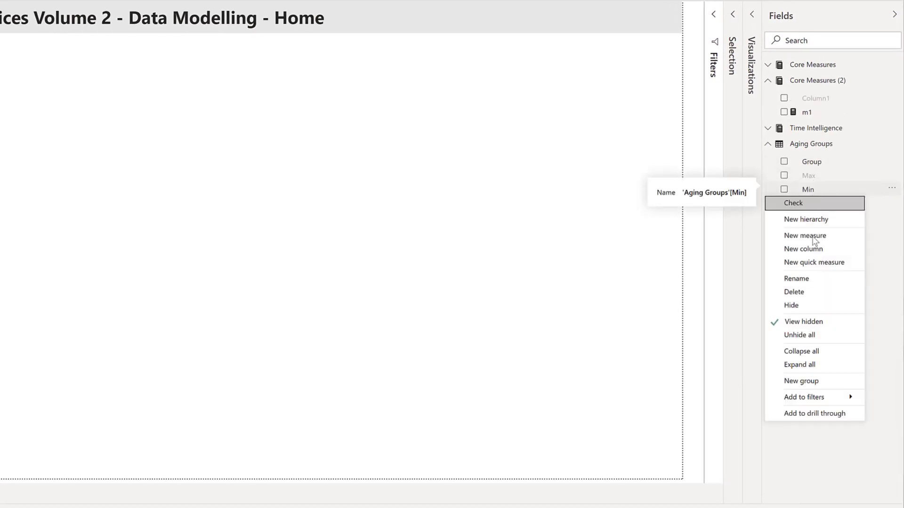
{"action": "left_click", "coordinate": [808, 305]}
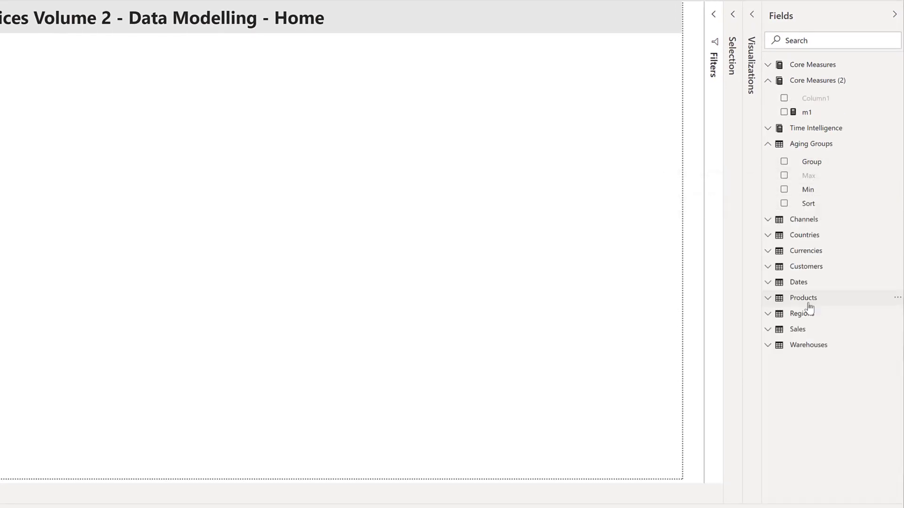
{"action": "right_click", "coordinate": [823, 209]}
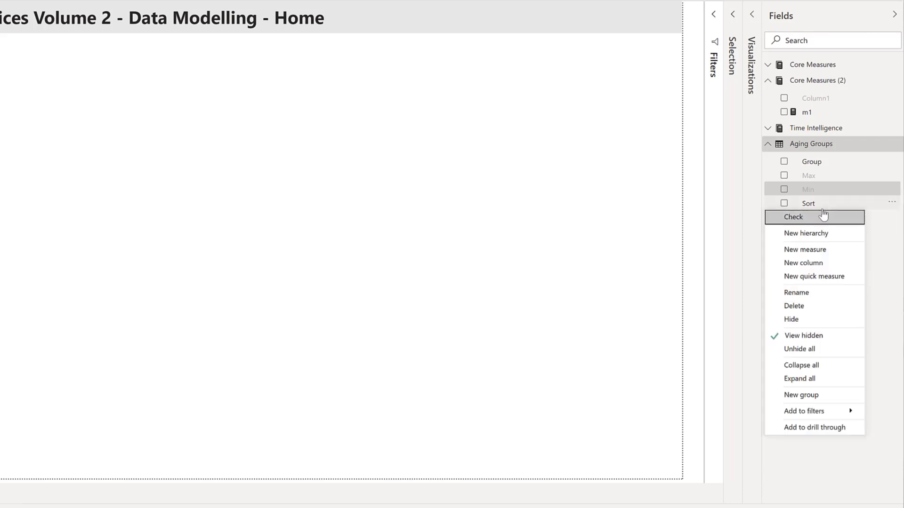
{"action": "left_click", "coordinate": [811, 320]}
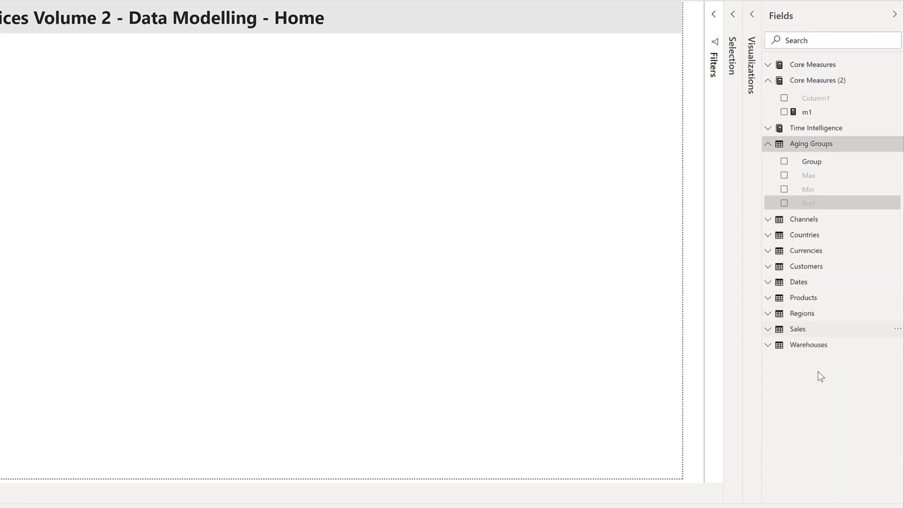
{"action": "right_click", "coordinate": [807, 401]}
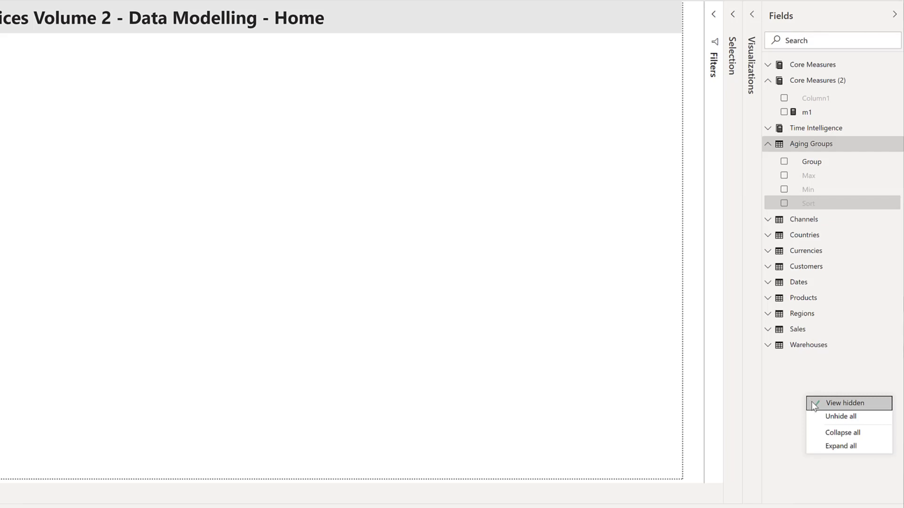
{"action": "left_click", "coordinate": [812, 403]}
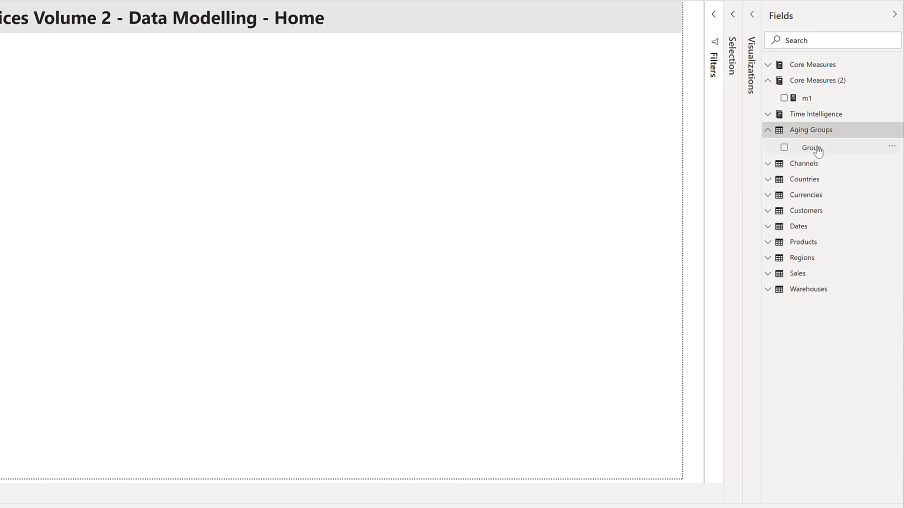